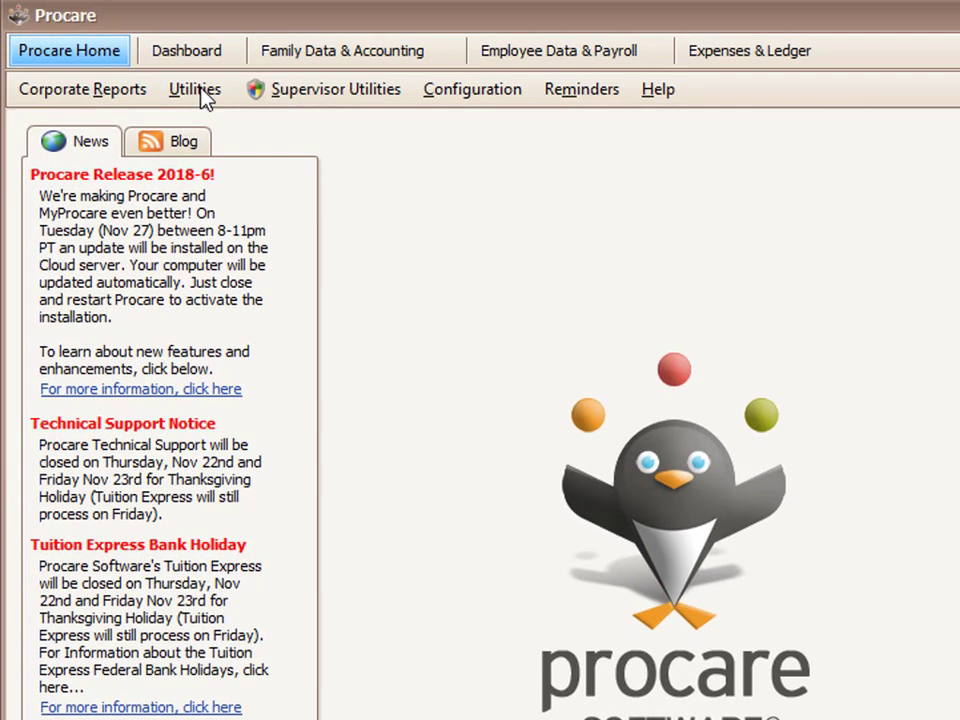
# - Start the Procare support file download from Utilities, confirm it, and enter the support file password
pyautogui.click(164, 72)
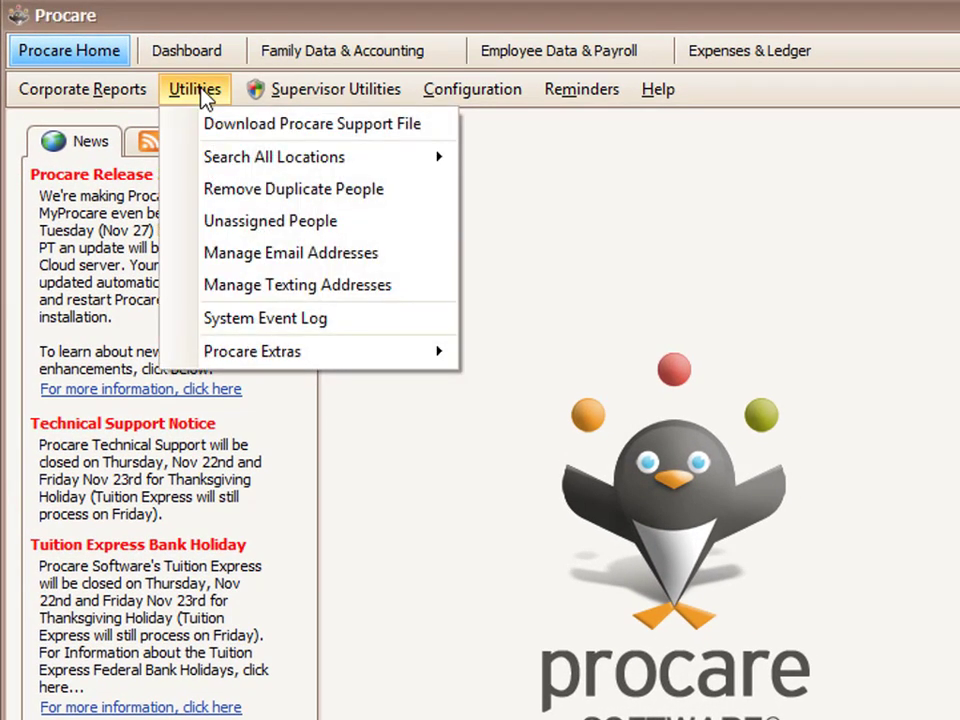
pyautogui.click(247, 125)
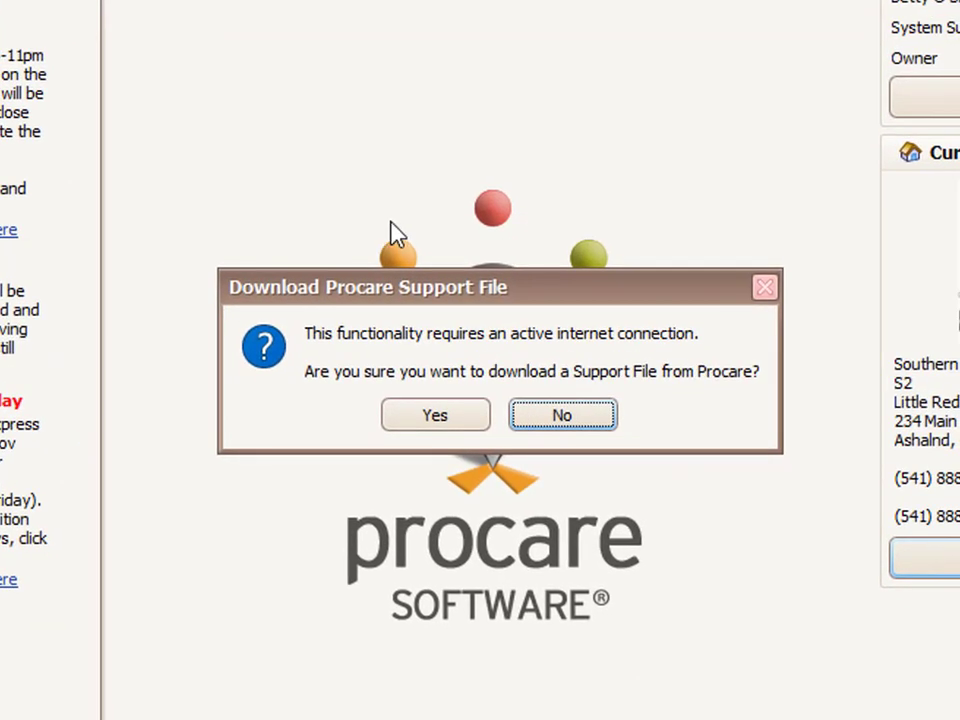
pyautogui.click(468, 415)
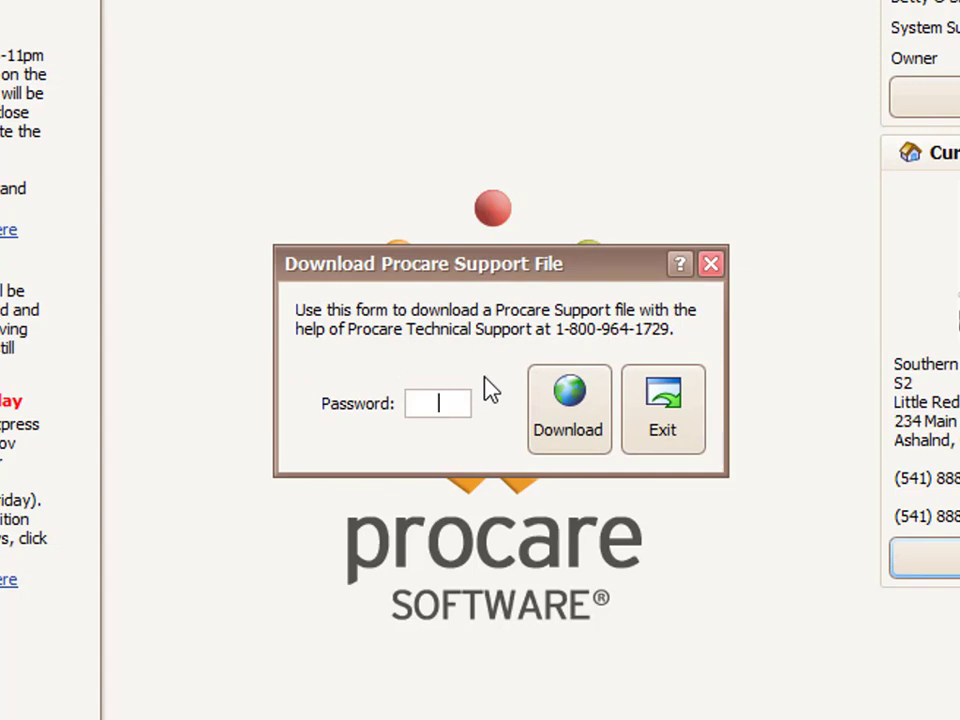
# - Apply the downloaded support file and keep Little Red Schoolhouse as the school; enter the TE account number
pyautogui.click(573, 410)
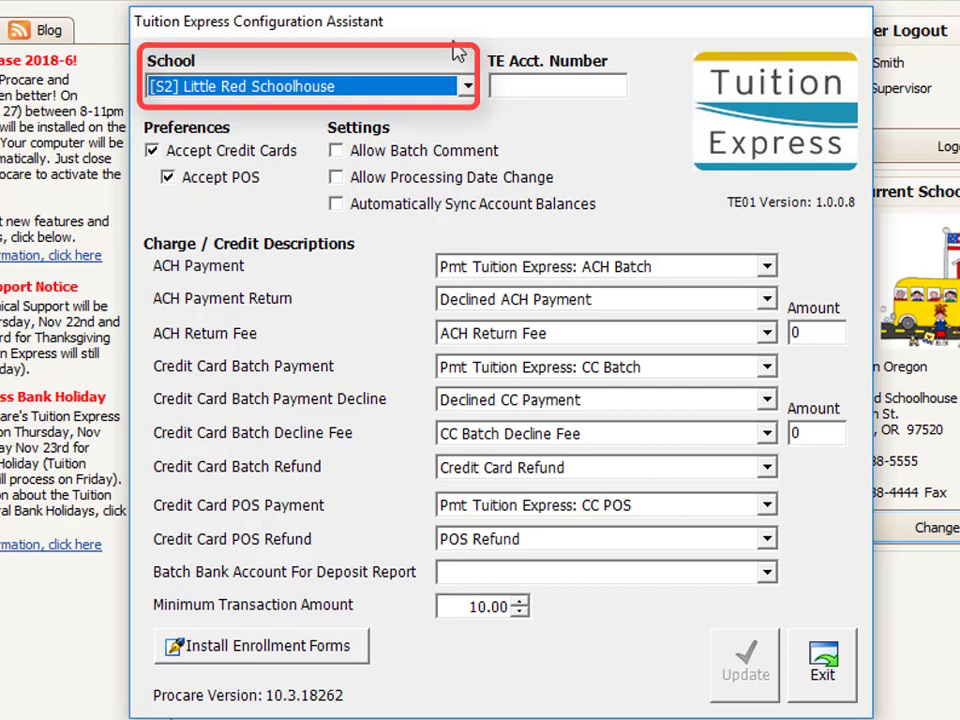
pyautogui.click(467, 87)
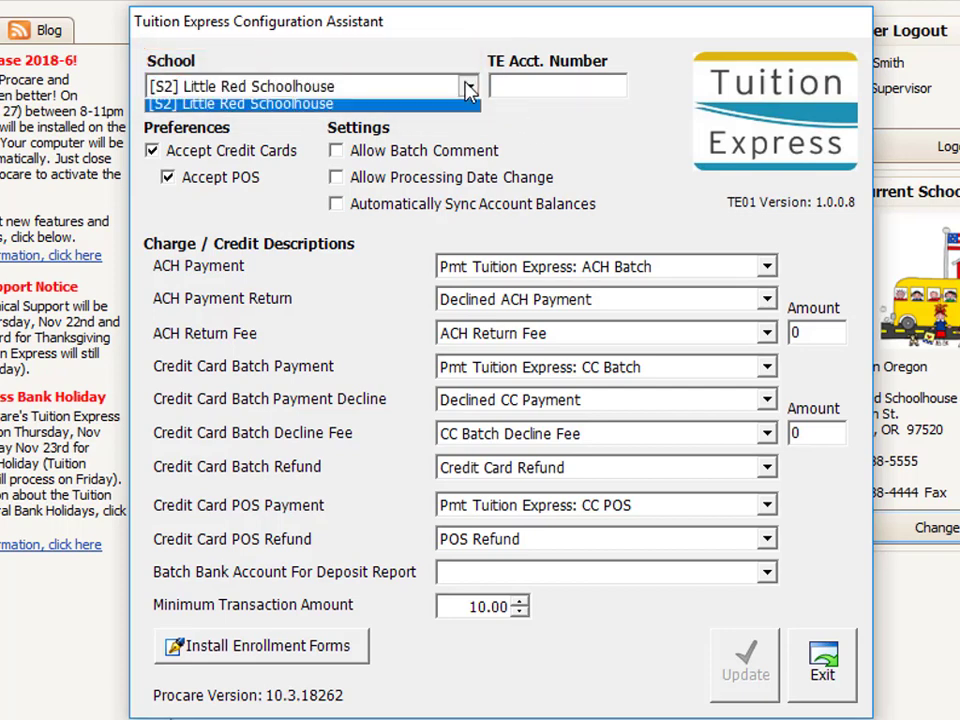
pyautogui.click(469, 89)
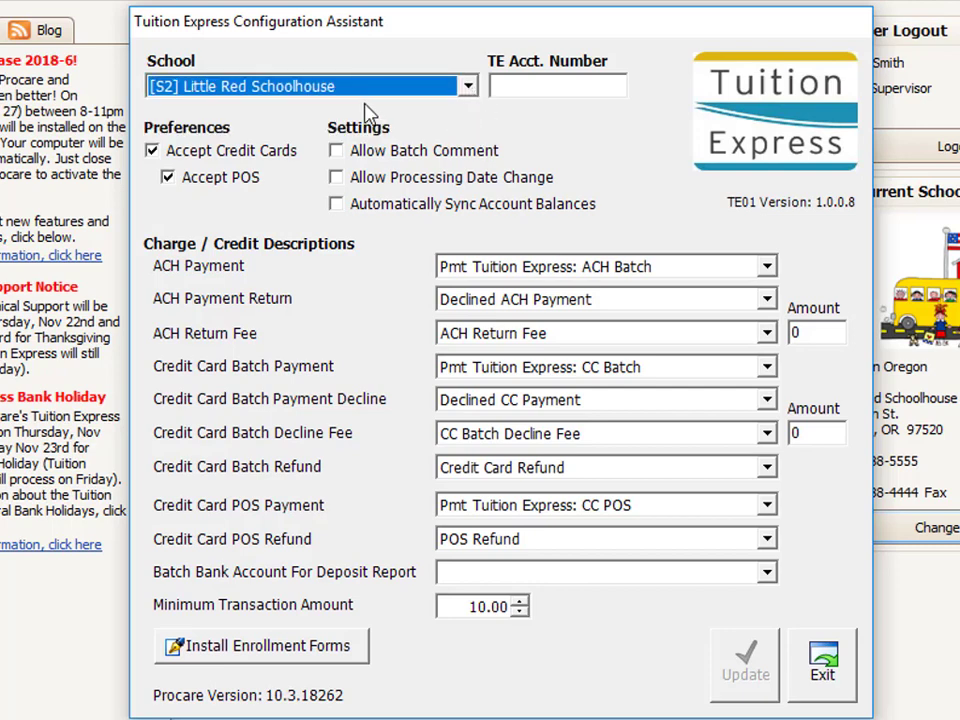
pyautogui.click(506, 87)
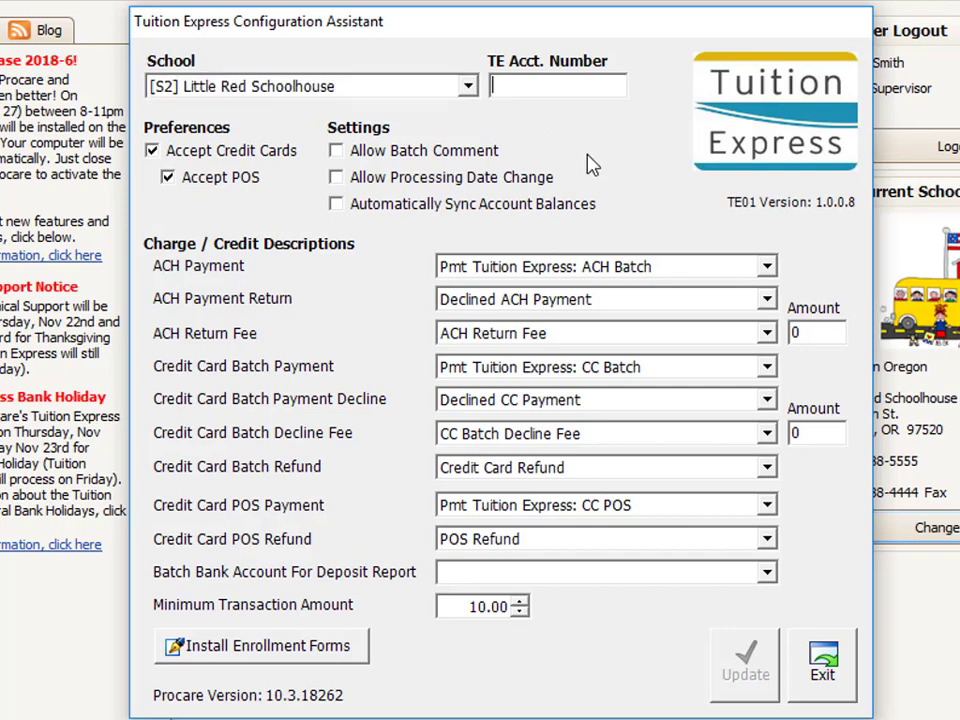
pyautogui.hotkey('ctrl', 'v')
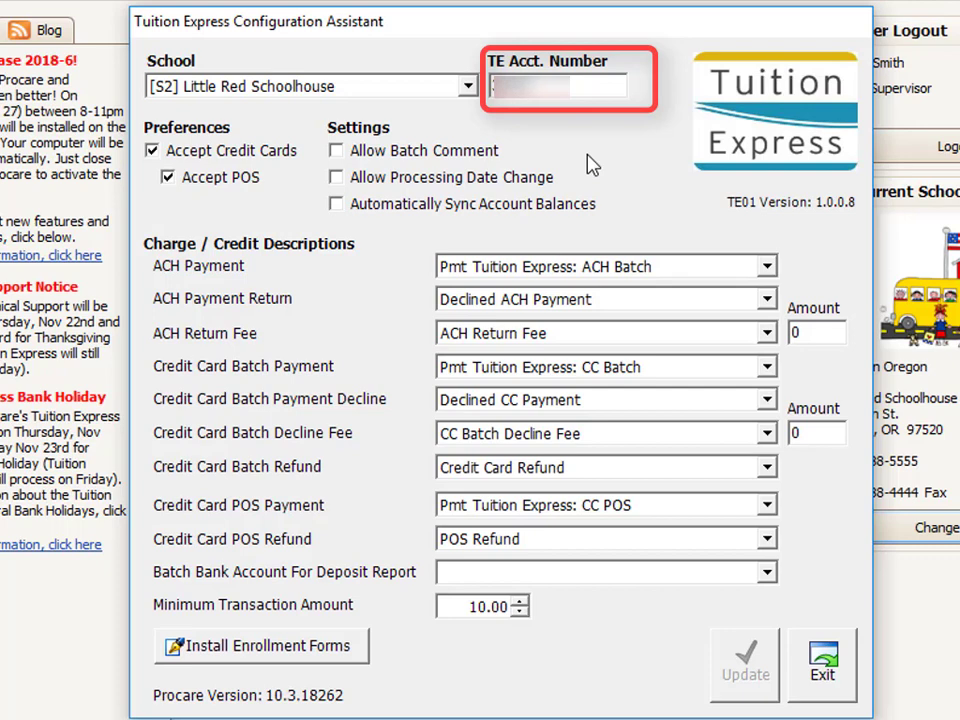
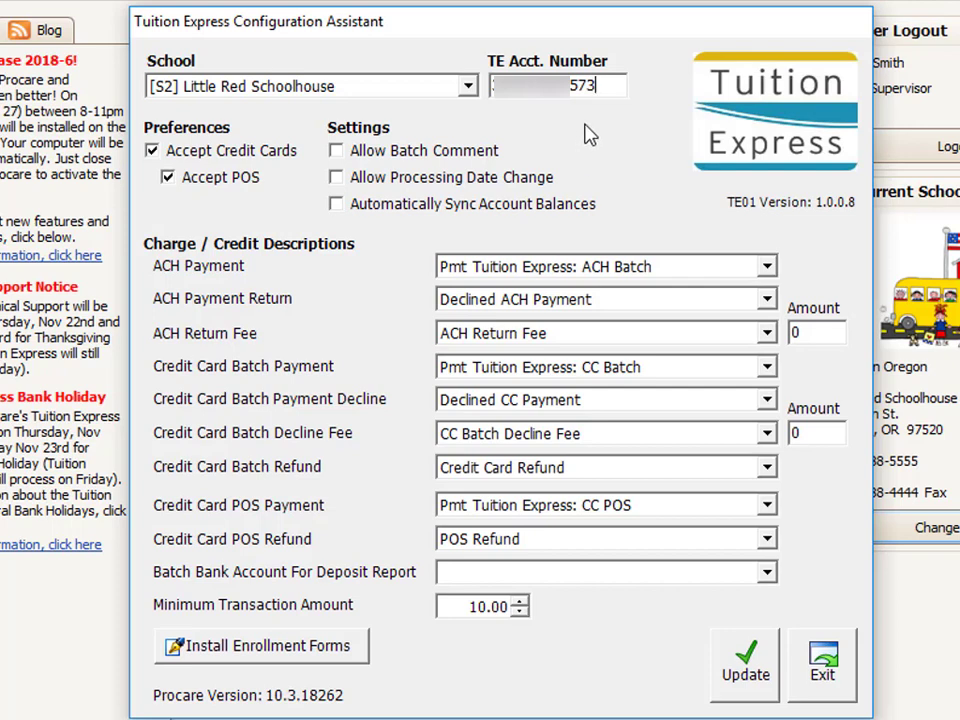
# - Enable Allow Batch Comment, Allow Processing Date Change and Automatically Sync Account Balances, then select the fee amounts
pyautogui.click(336, 151)
pyautogui.click(336, 177)
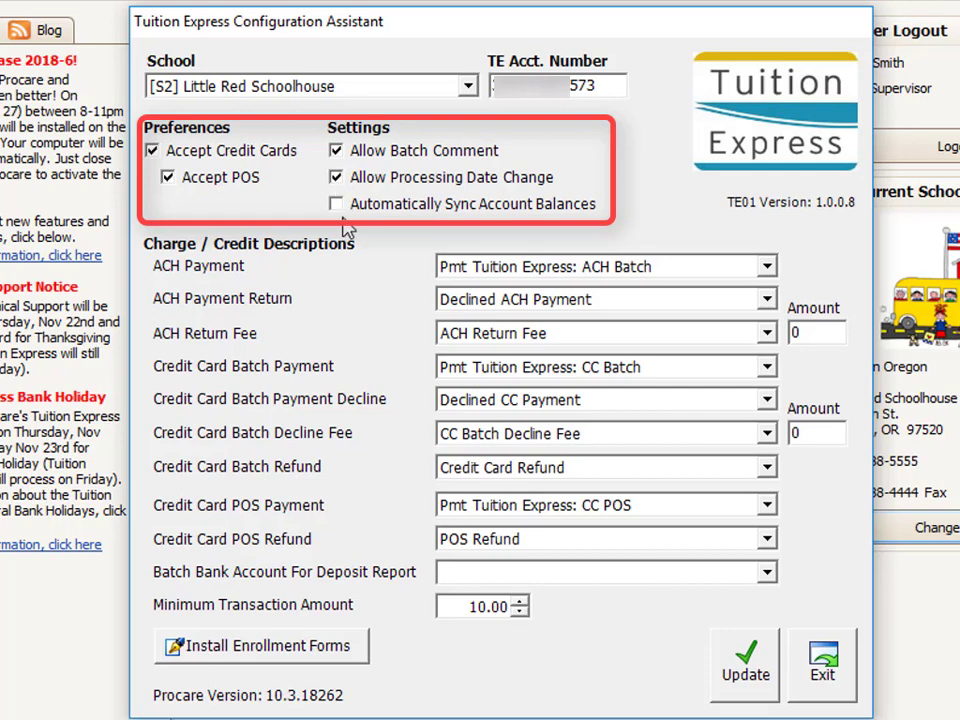
pyautogui.click(338, 204)
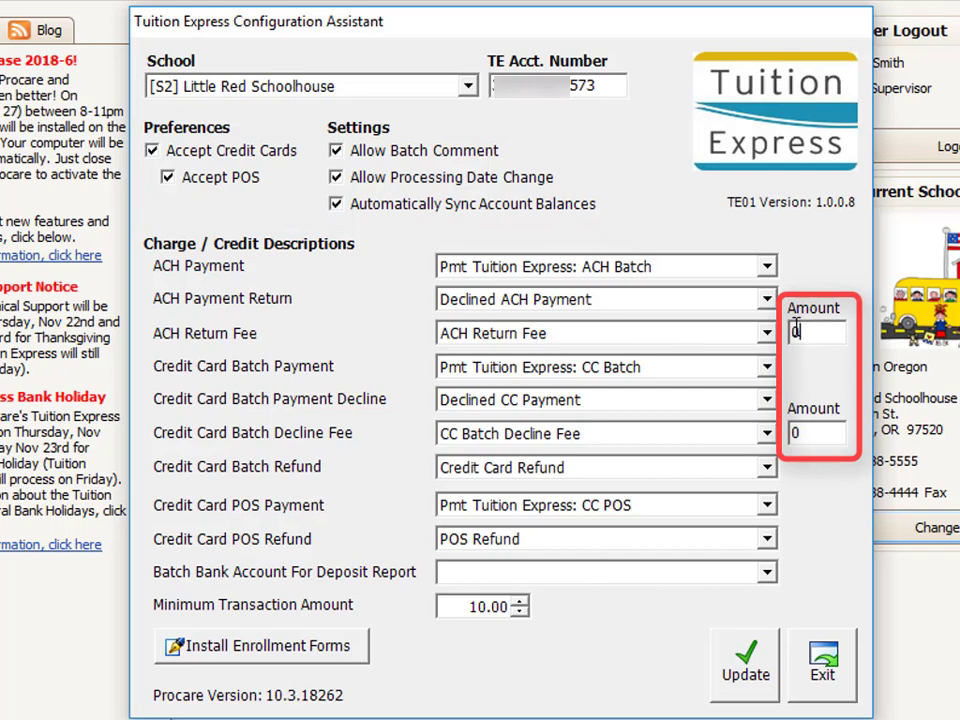
pyautogui.click(810, 435)
pyautogui.doubleClick(797, 432)
pyautogui.doubleClick(797, 333)
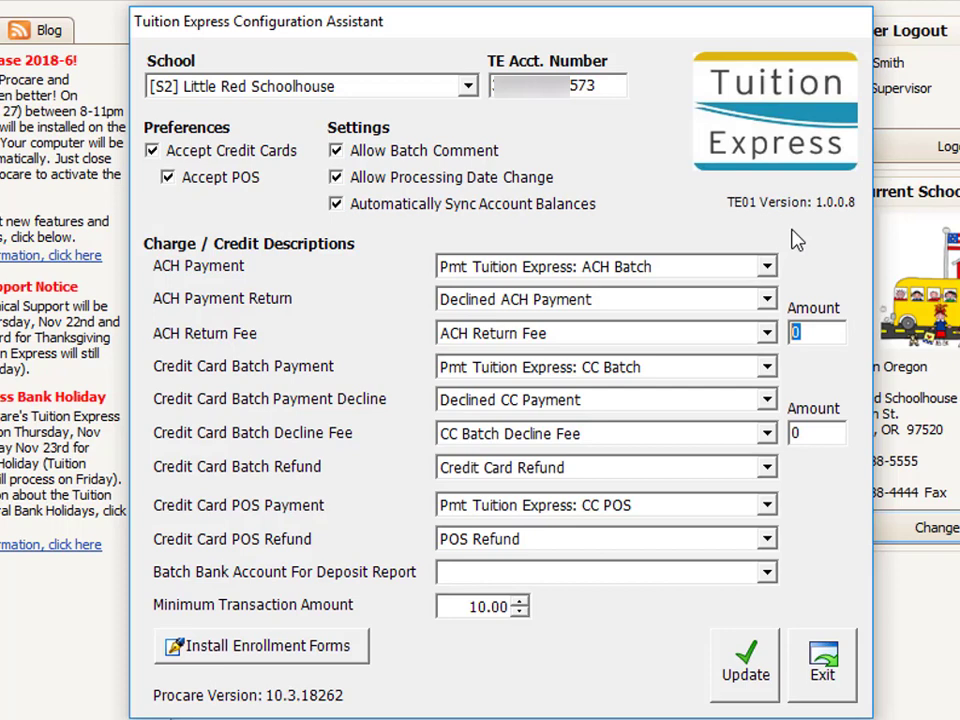
# - Enter 25.00 as both the ACH Return Fee and the Credit Card Batch Decline Fee amounts
pyautogui.write('25.00')
pyautogui.click(810, 433)
pyautogui.press('BackSpace')
pyautogui.write('25.00')
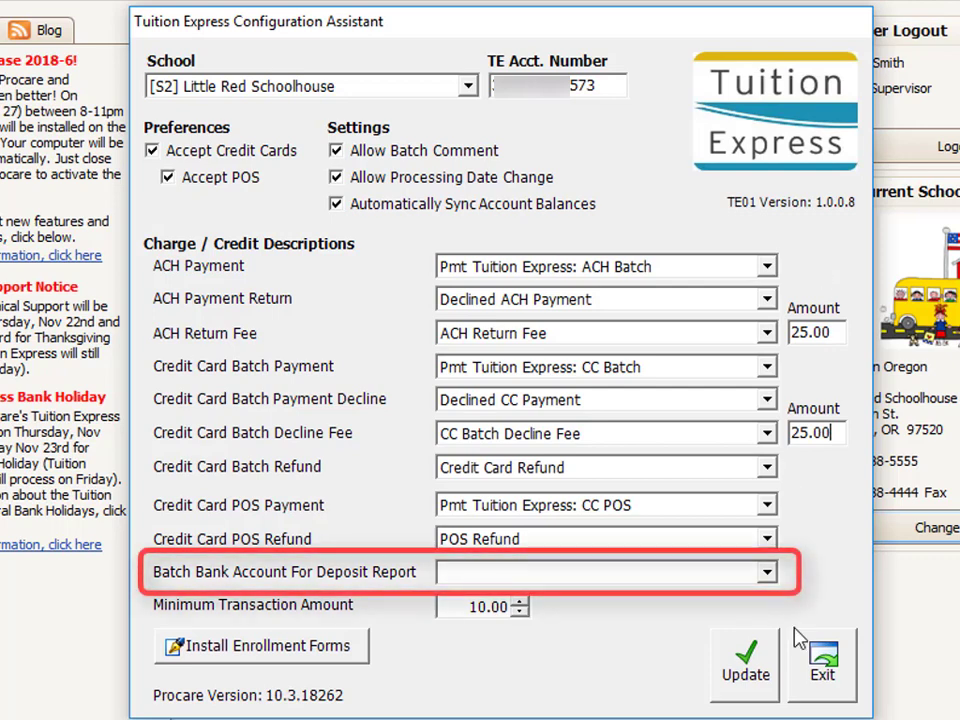
# - Choose 1000.00 Primary Checking Account as the batch bank account and set Minimum Transaction Amount to .01
pyautogui.click(767, 574)
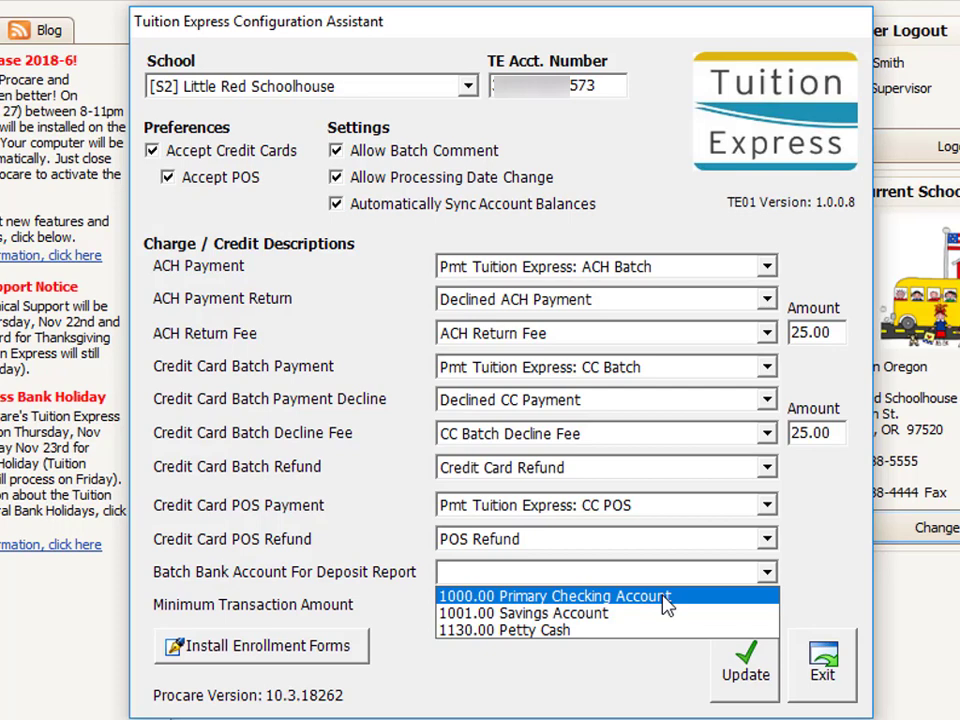
pyautogui.click(665, 604)
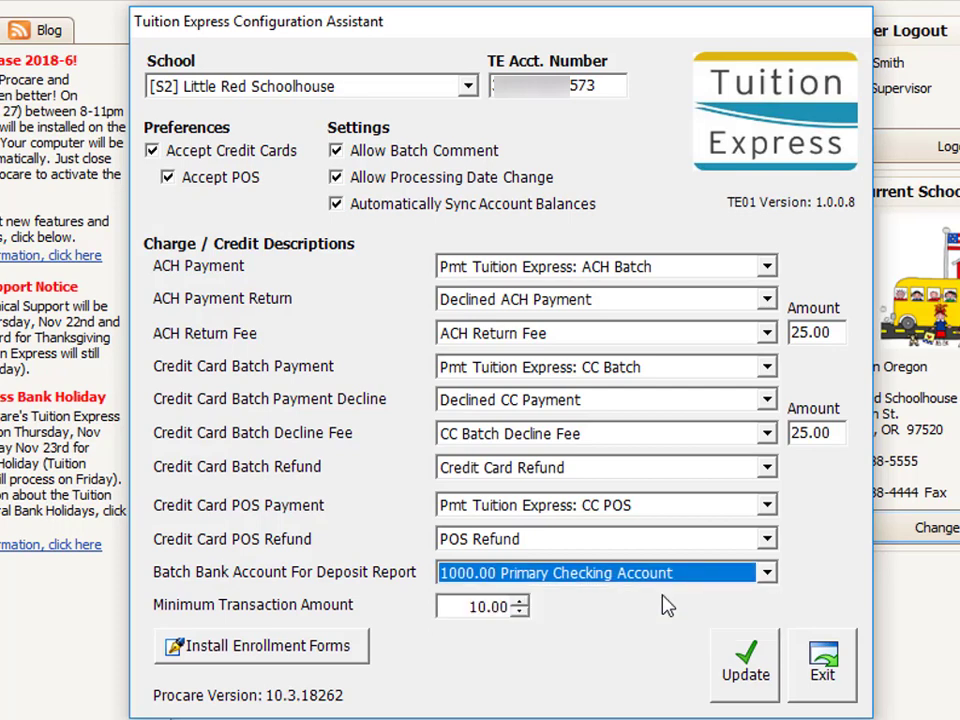
pyautogui.doubleClick(489, 606)
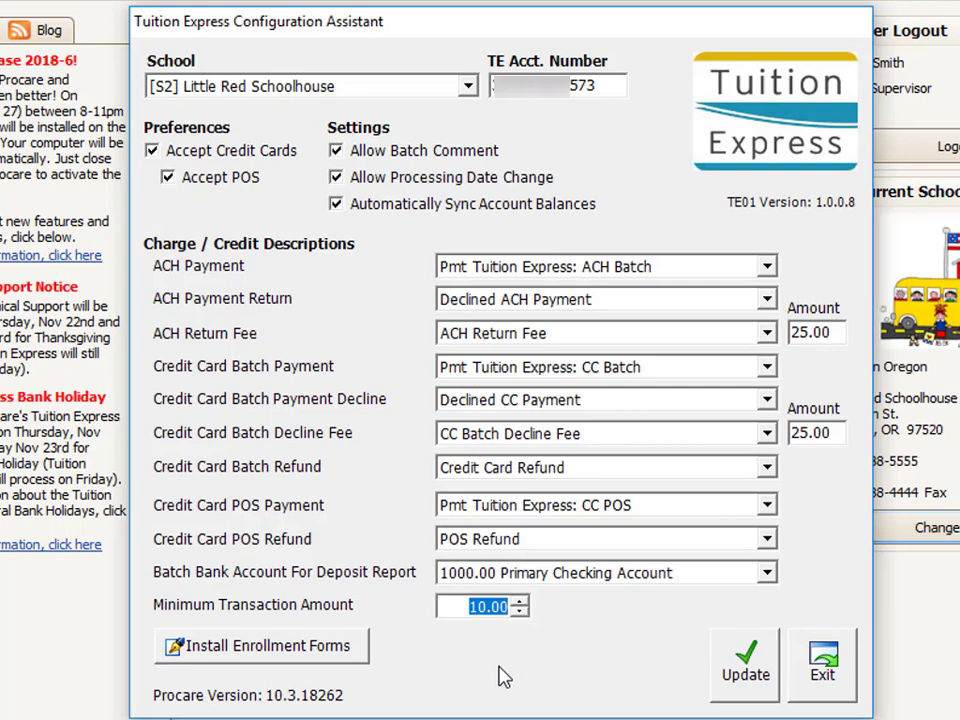
pyautogui.write('.01')
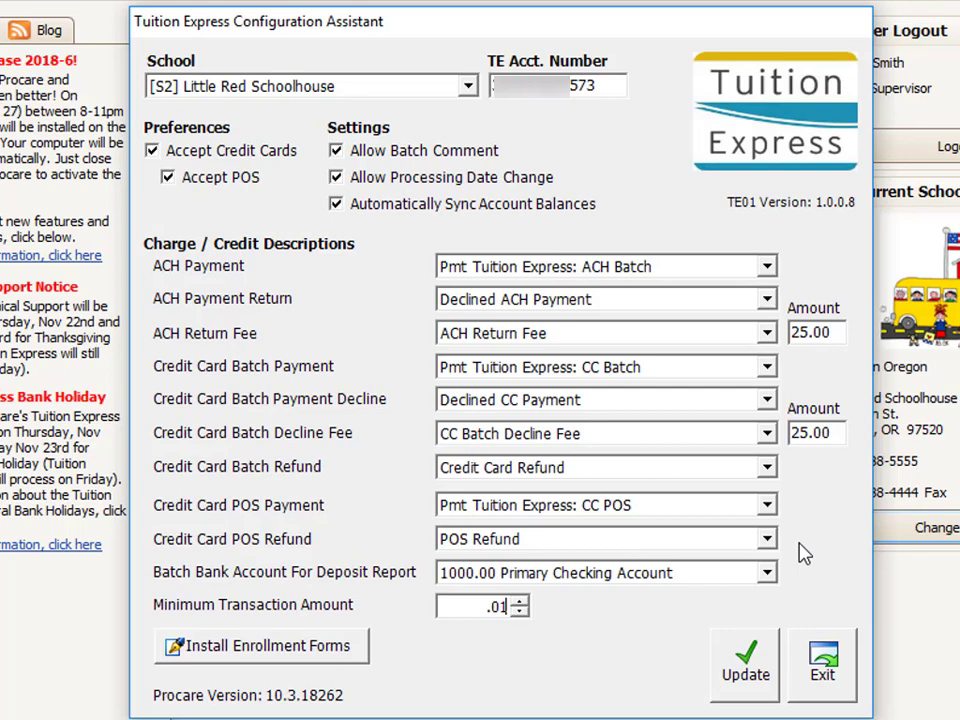
# - Save the Tuition Express configuration, acknowledge the completion message, and exit the assistant
pyautogui.click(760, 672)
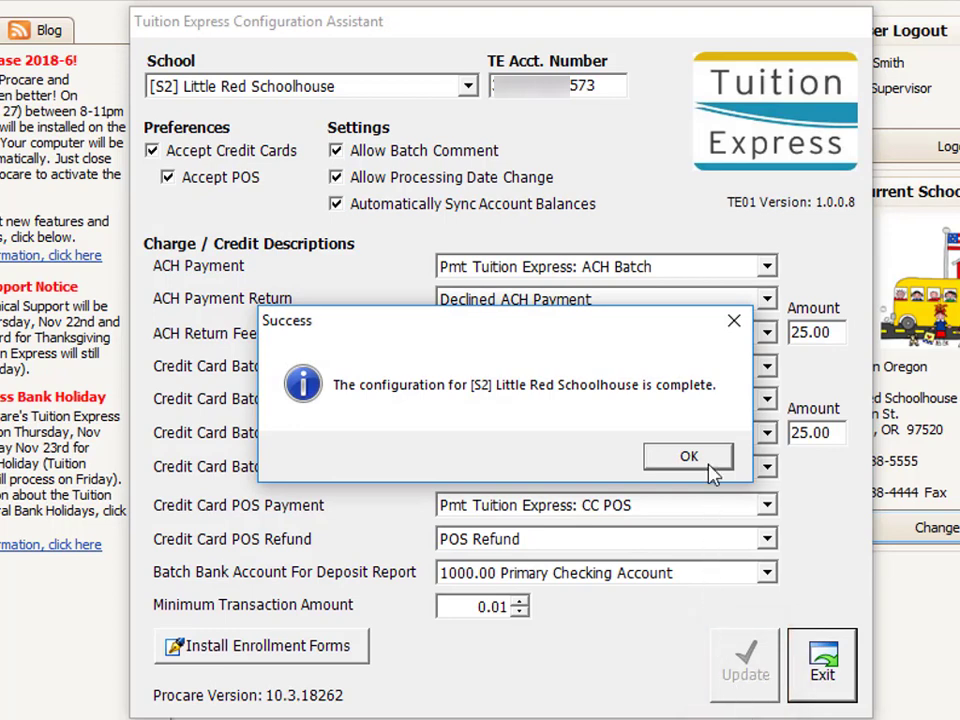
pyautogui.click(656, 456)
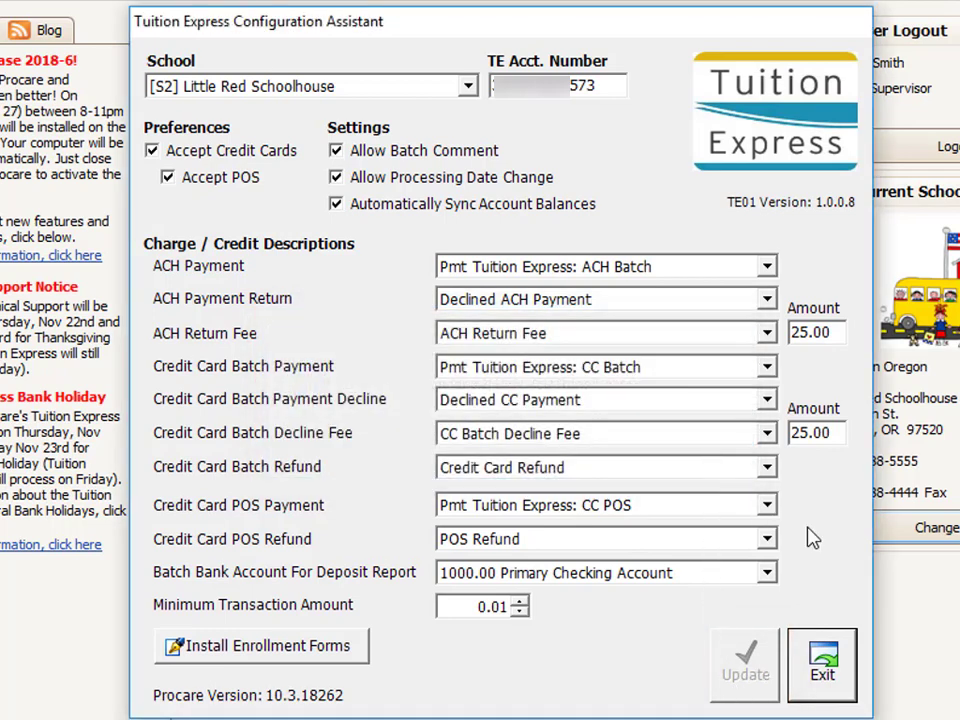
pyautogui.click(824, 672)
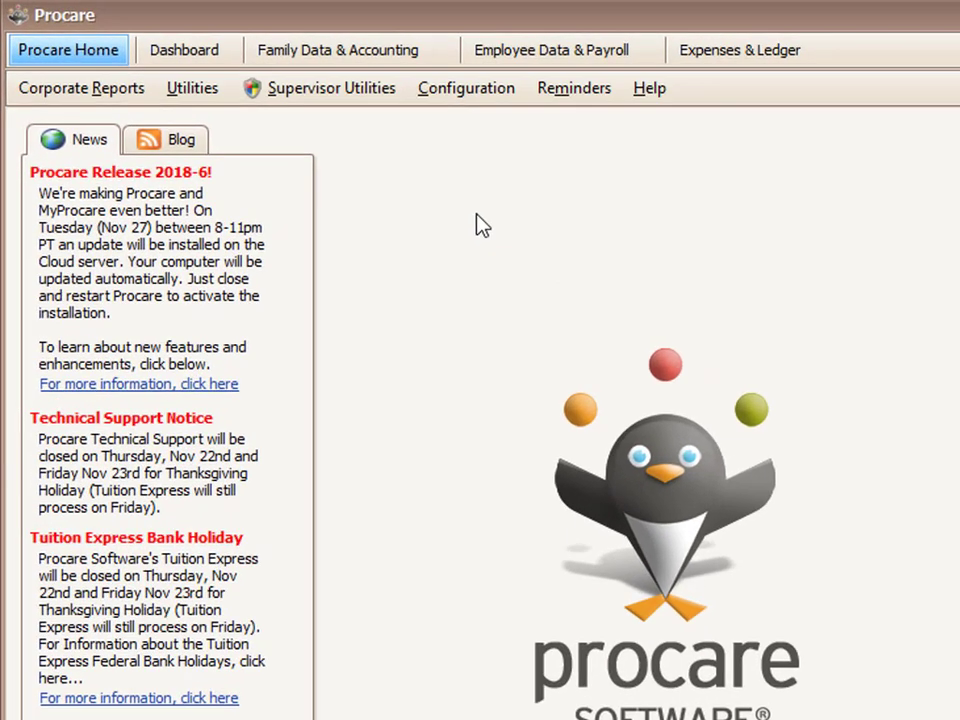
# - Open Configuration > System and go to Accounting Management > Family Accounting > Receipt Options
pyautogui.click(489, 100)
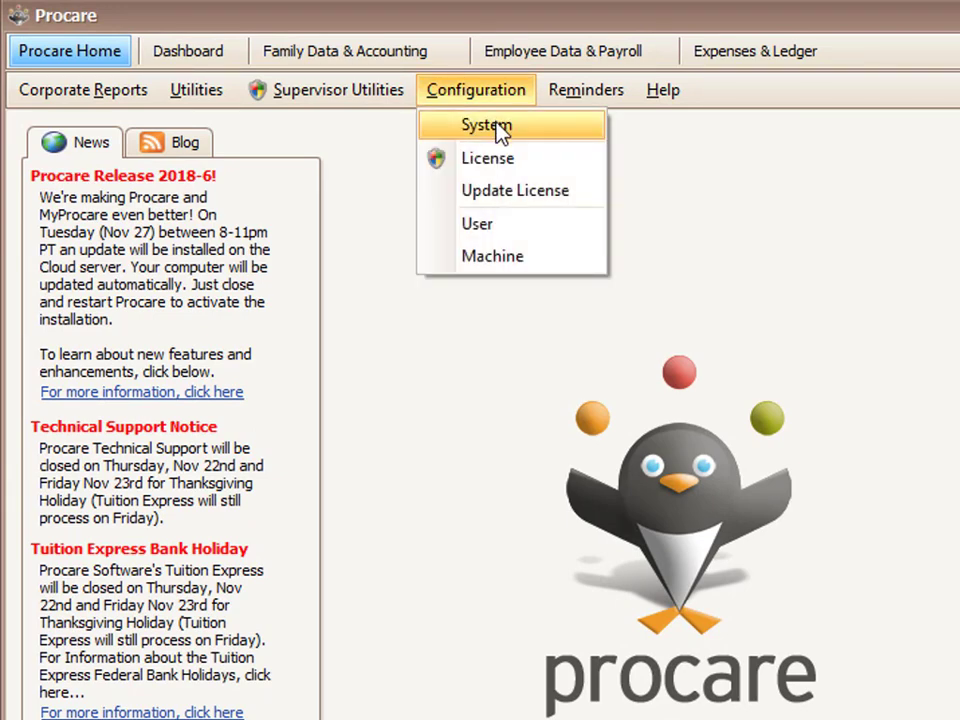
pyautogui.click(499, 130)
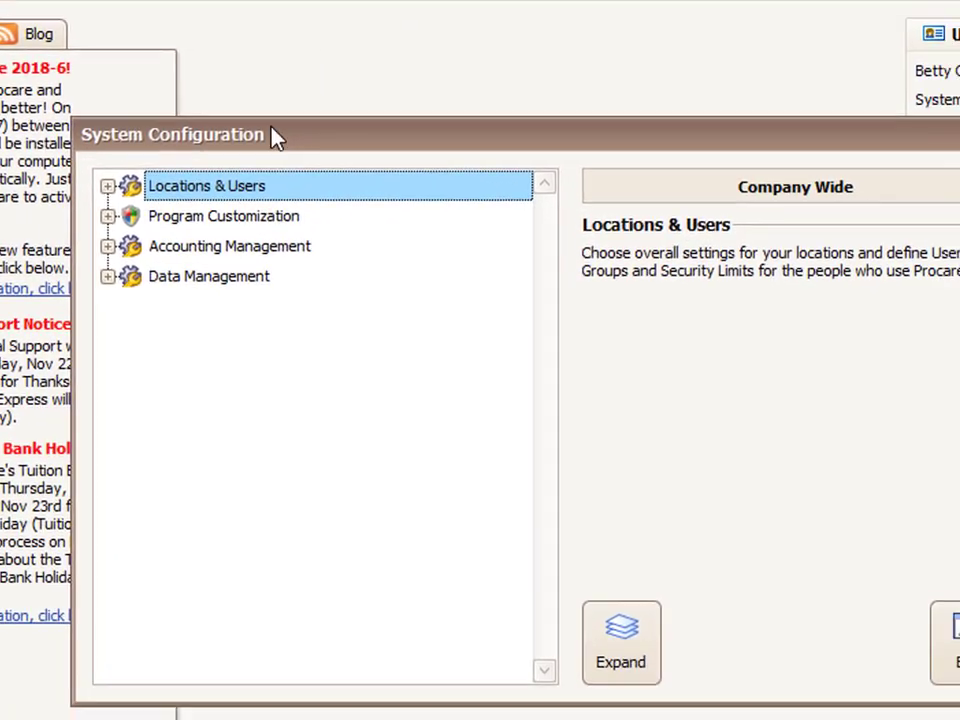
pyautogui.doubleClick(232, 248)
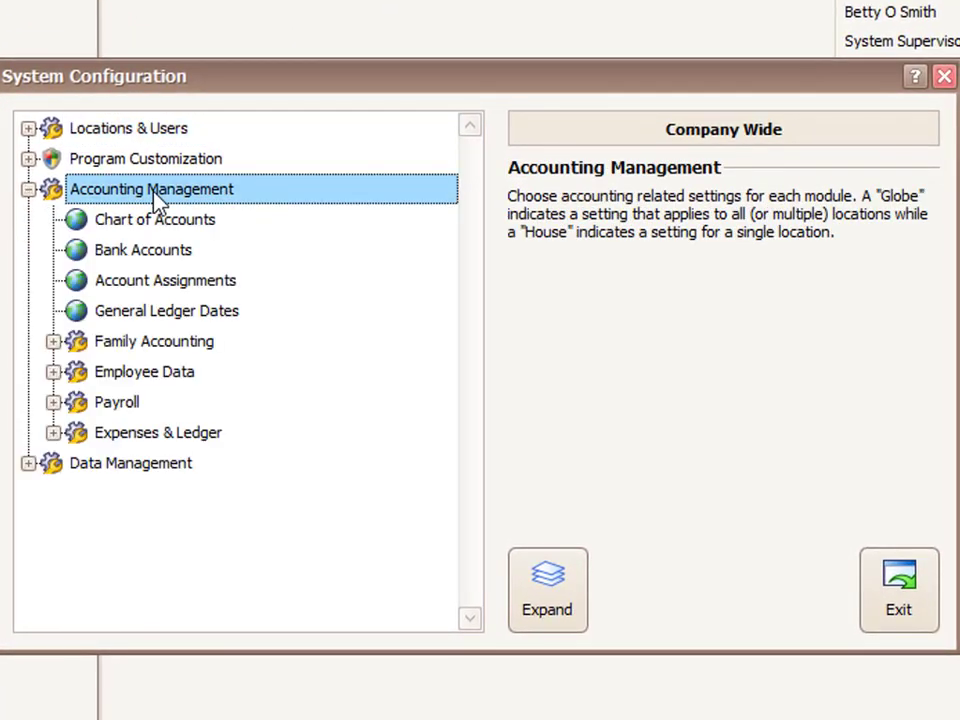
pyautogui.doubleClick(145, 343)
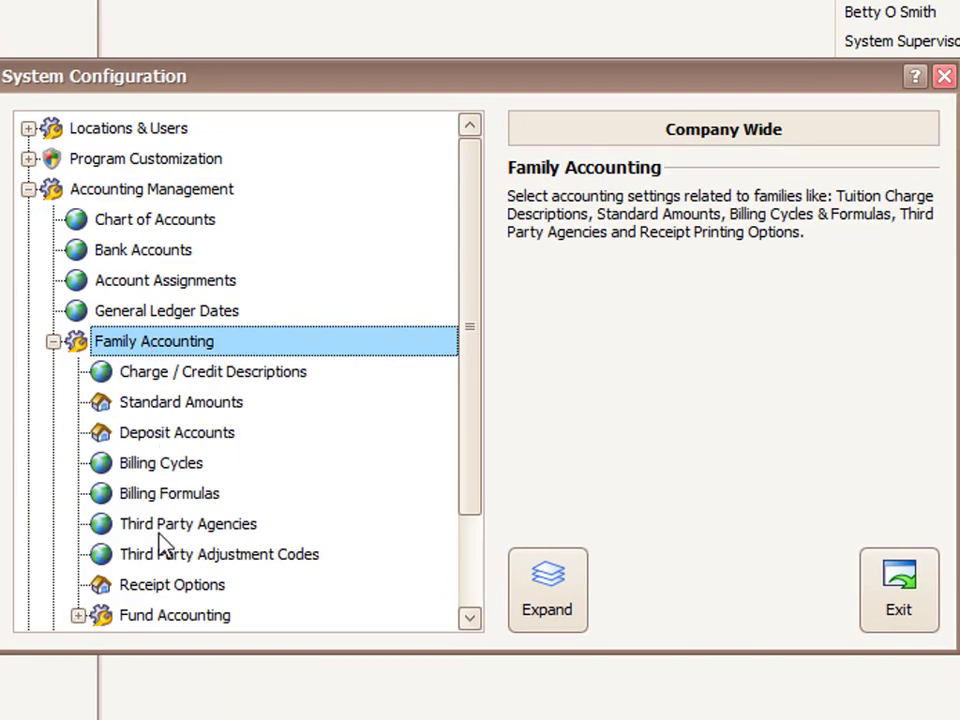
pyautogui.click(170, 586)
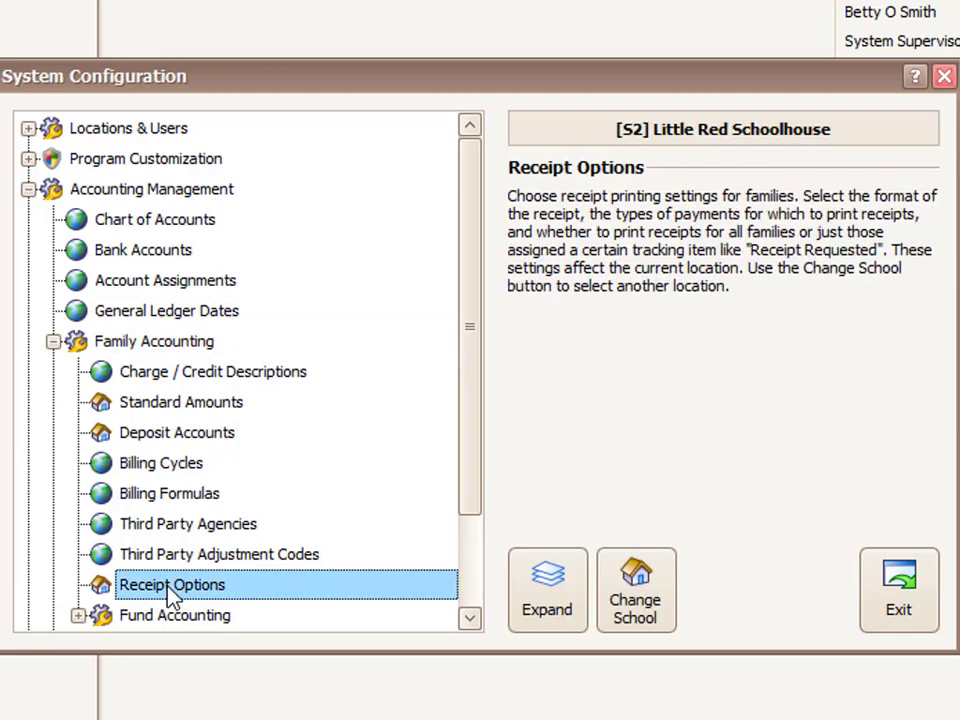
pyautogui.doubleClick(172, 588)
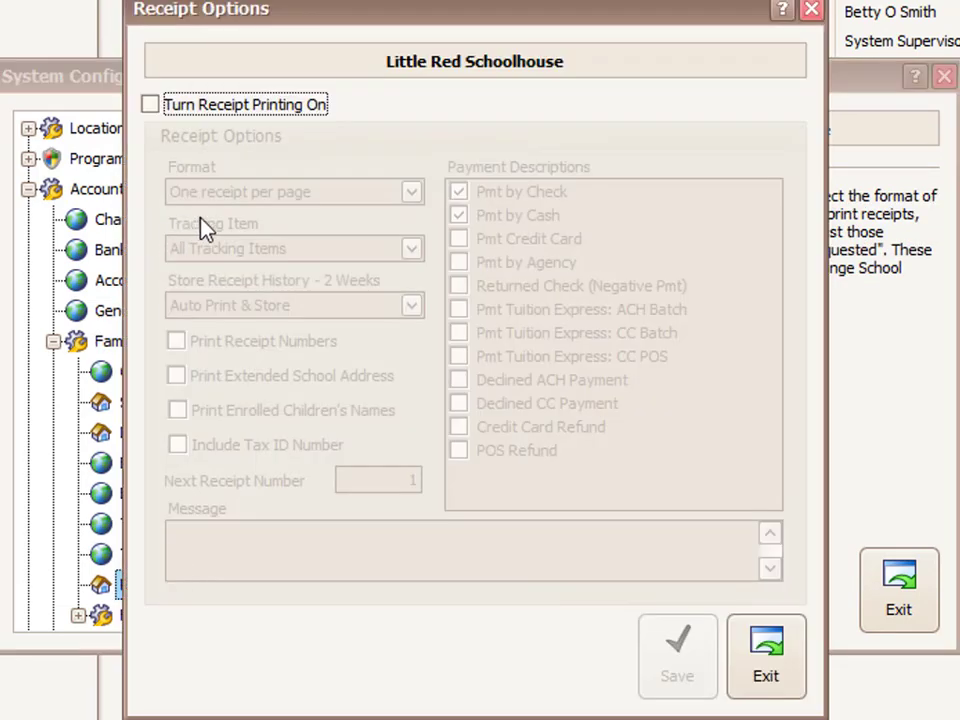
# - Check Turn Receipt Printing On and set Store Receipt History to Confirm Print & Store
pyautogui.click(151, 105)
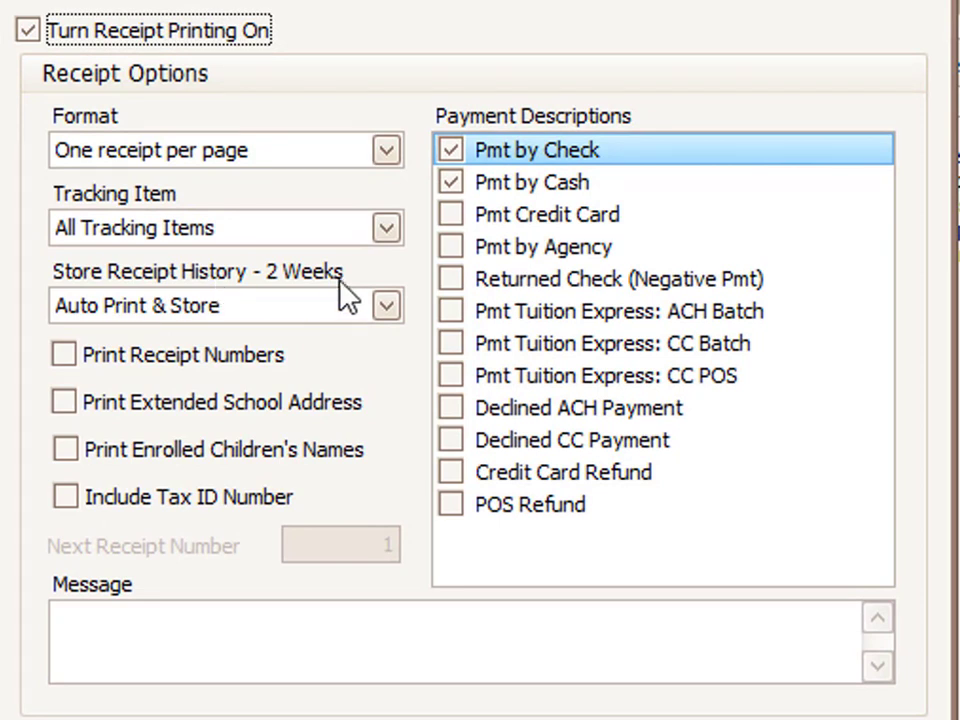
pyautogui.click(391, 309)
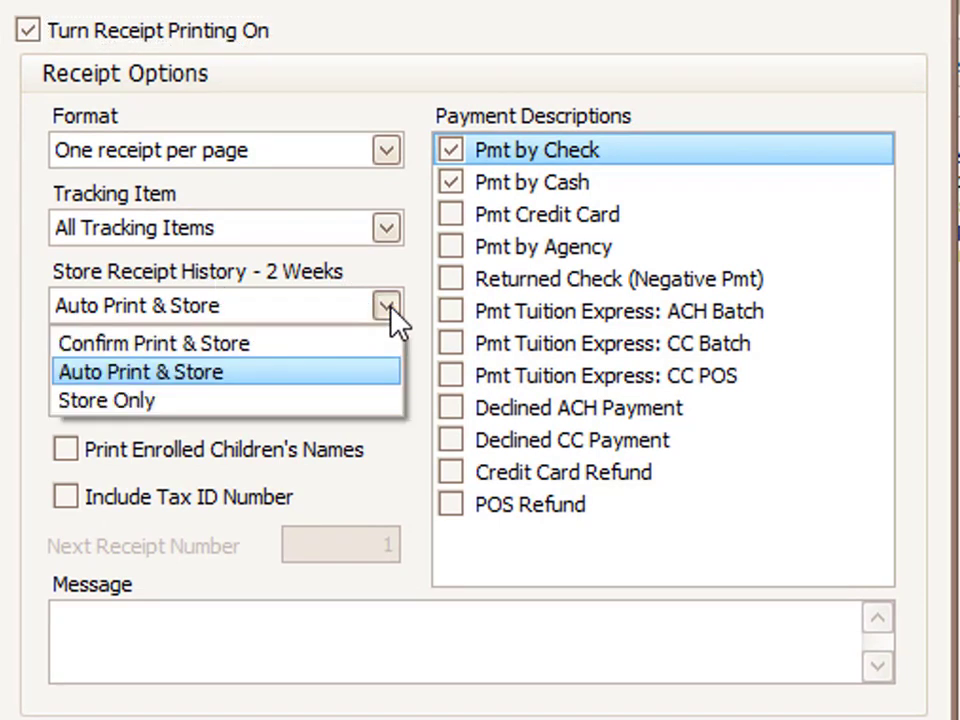
pyautogui.click(205, 355)
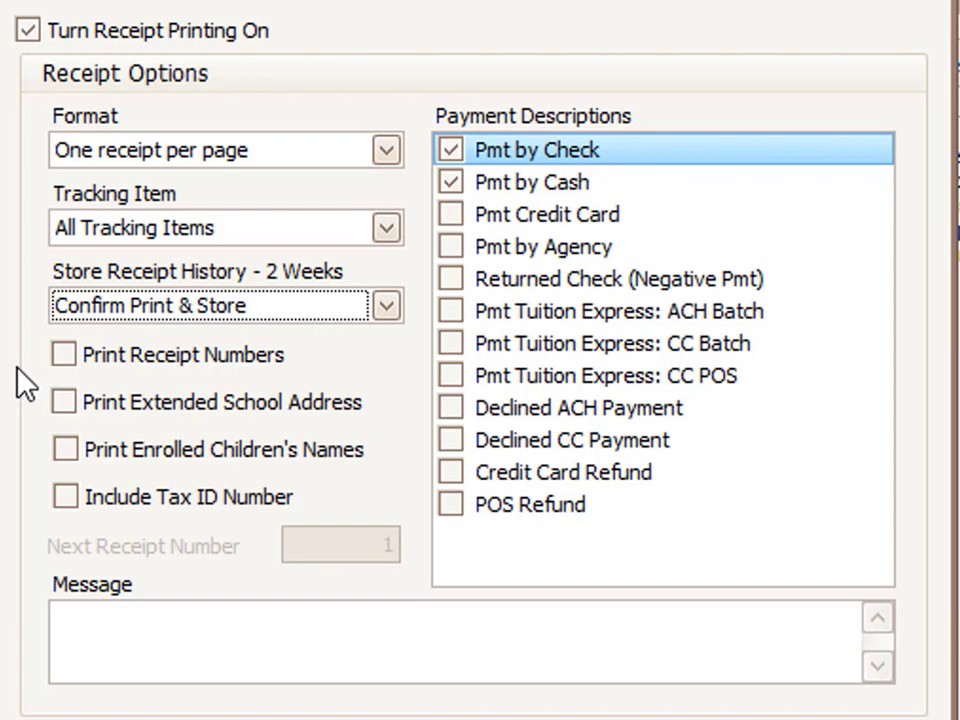
# - Check receipt numbers, extended school address, enrolled children's names, tax ID, Tuition Express CC POS and Credit Card Refund
pyautogui.click(66, 355)
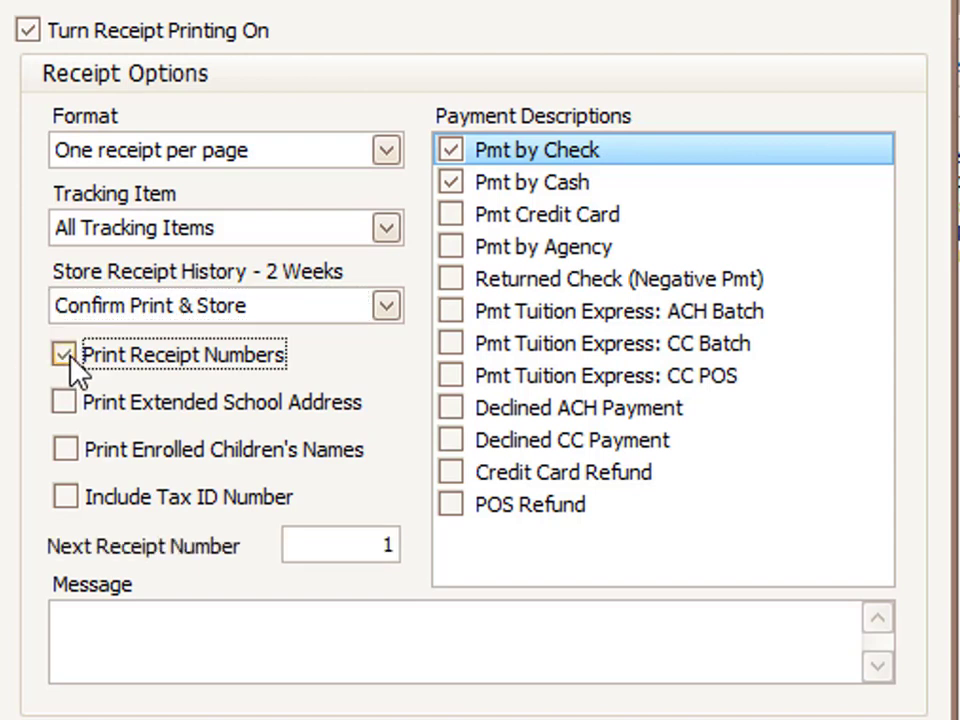
pyautogui.click(68, 404)
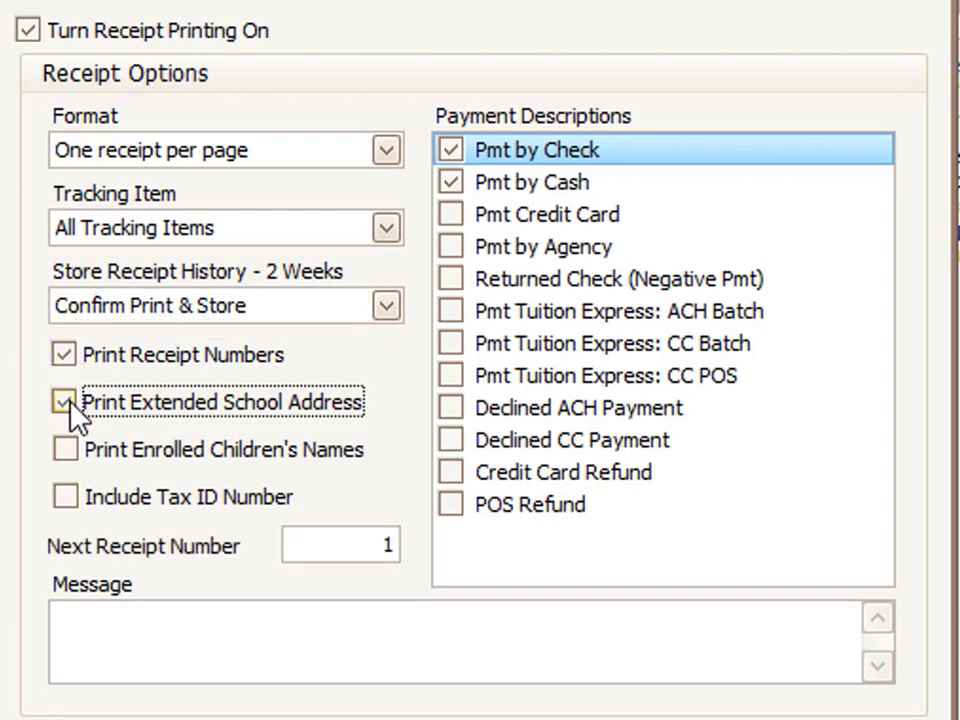
pyautogui.click(65, 452)
pyautogui.click(66, 497)
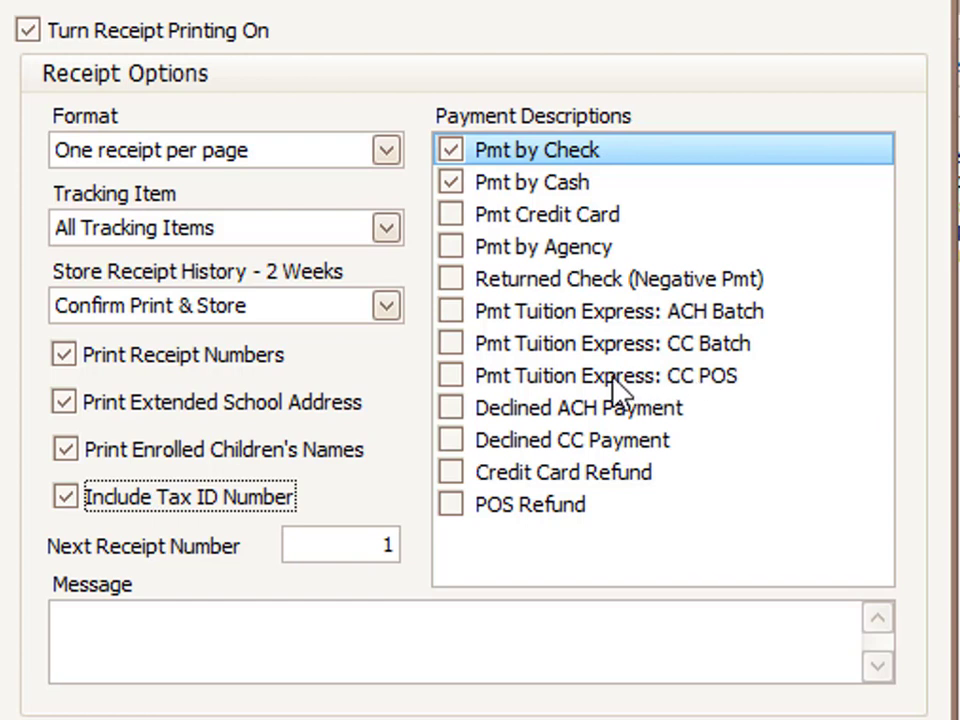
pyautogui.click(456, 378)
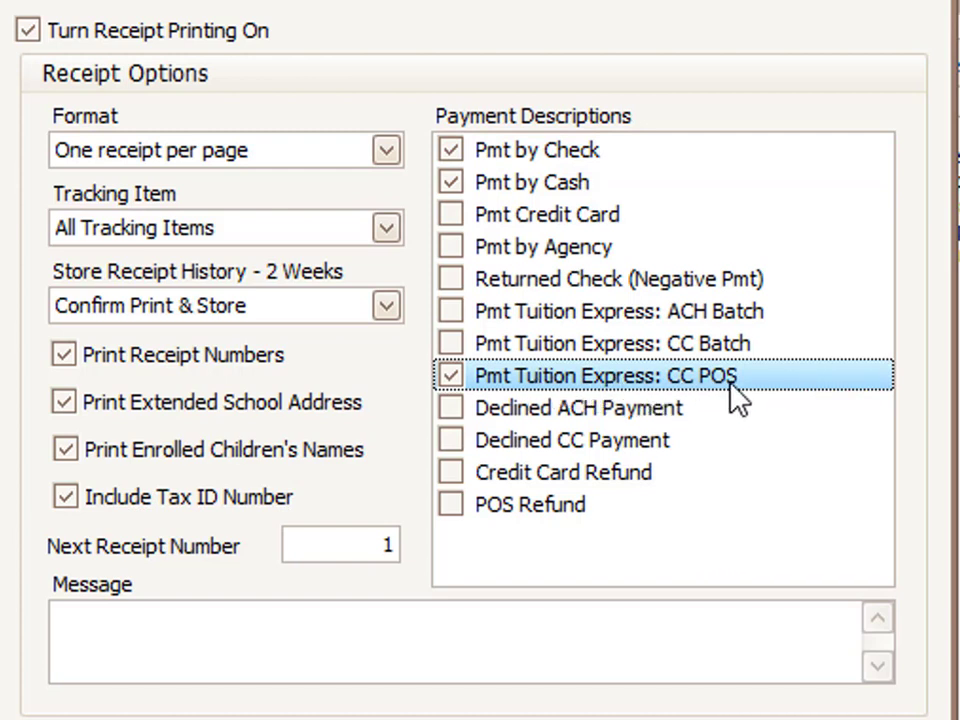
pyautogui.click(451, 473)
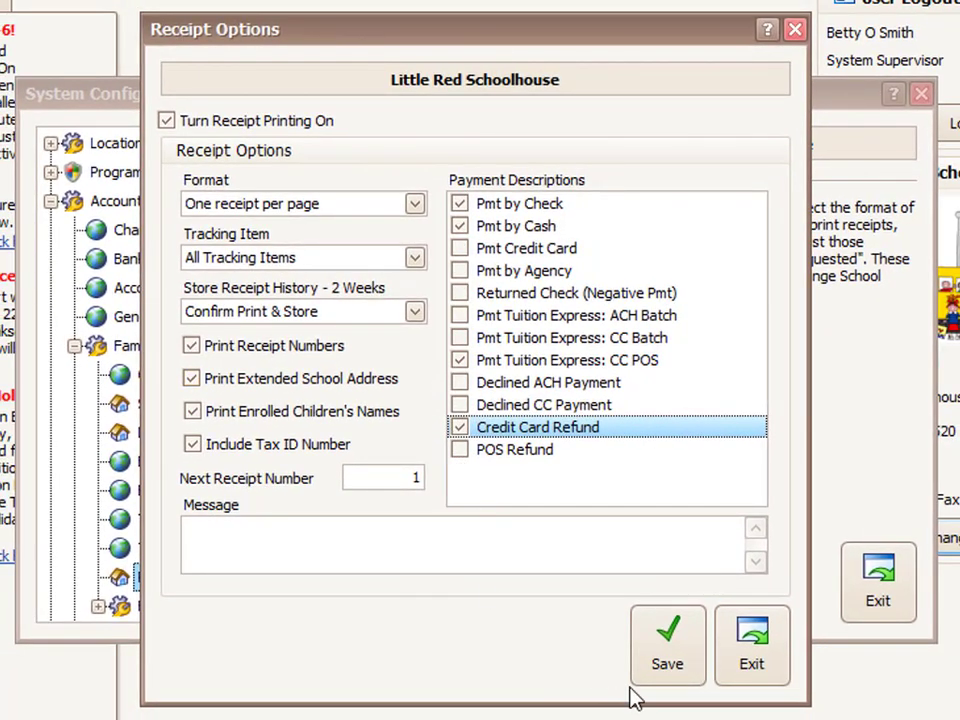
# - Save the Receipt Options, then exit Receipt Options and System Configuration
pyautogui.click(677, 650)
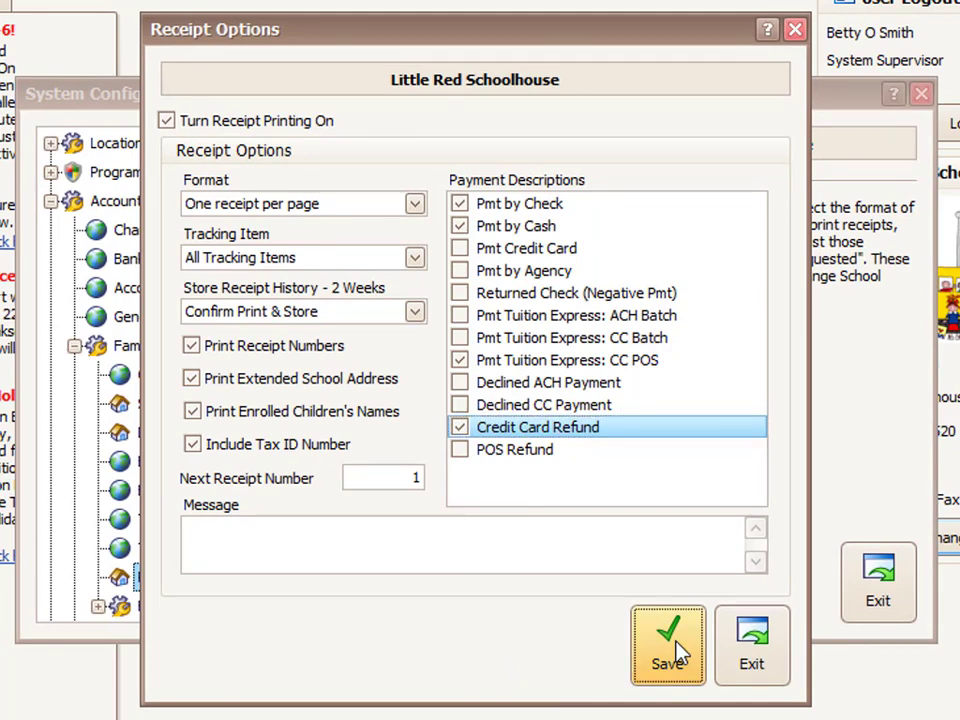
pyautogui.click(754, 658)
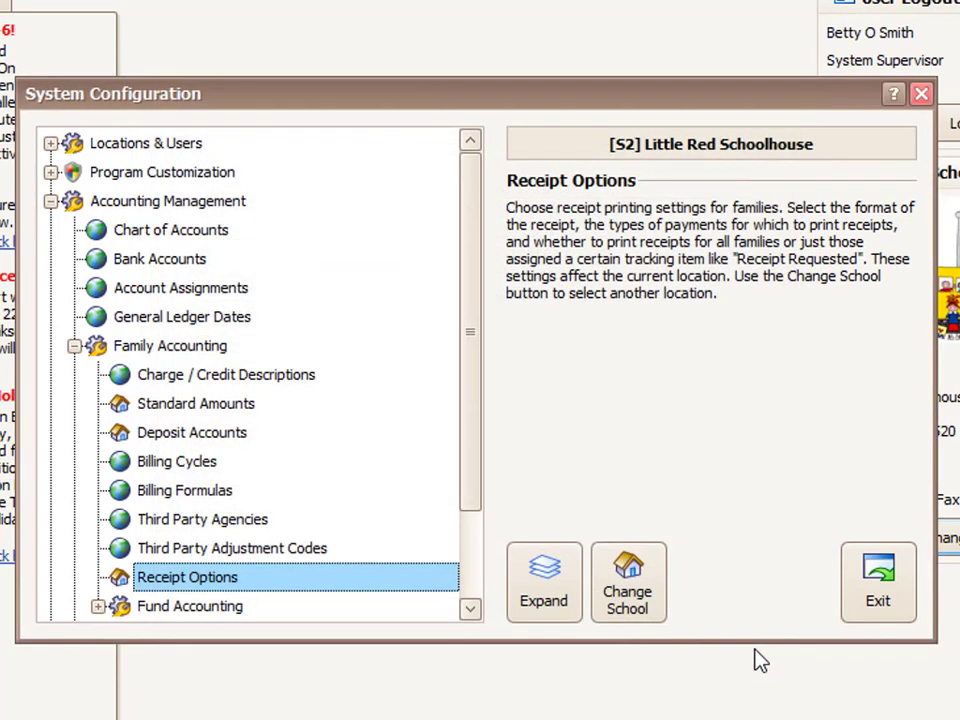
pyautogui.click(878, 598)
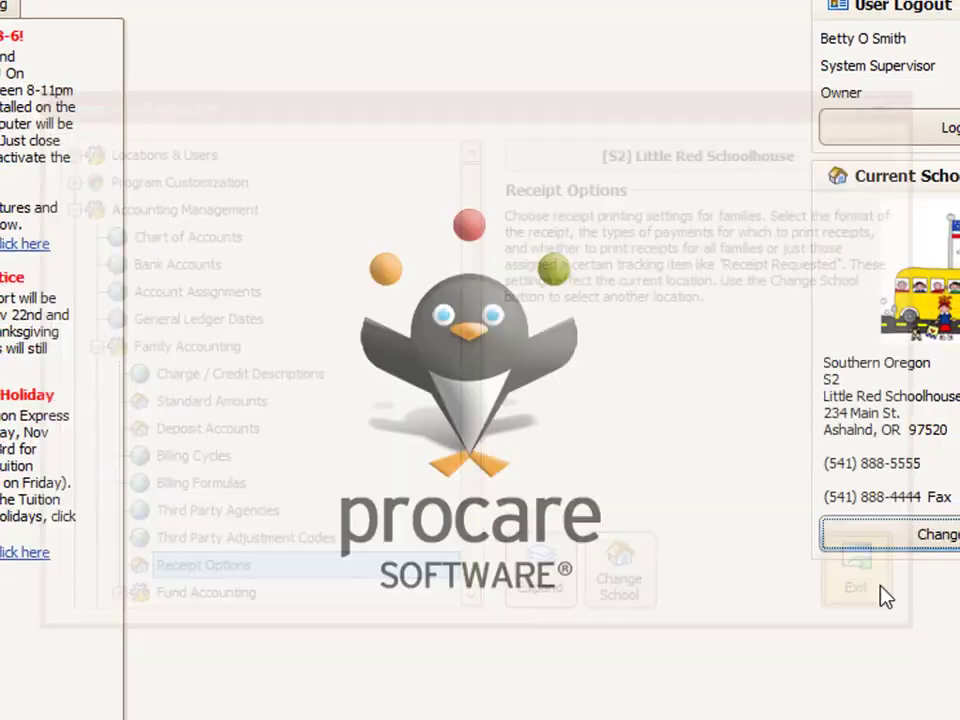